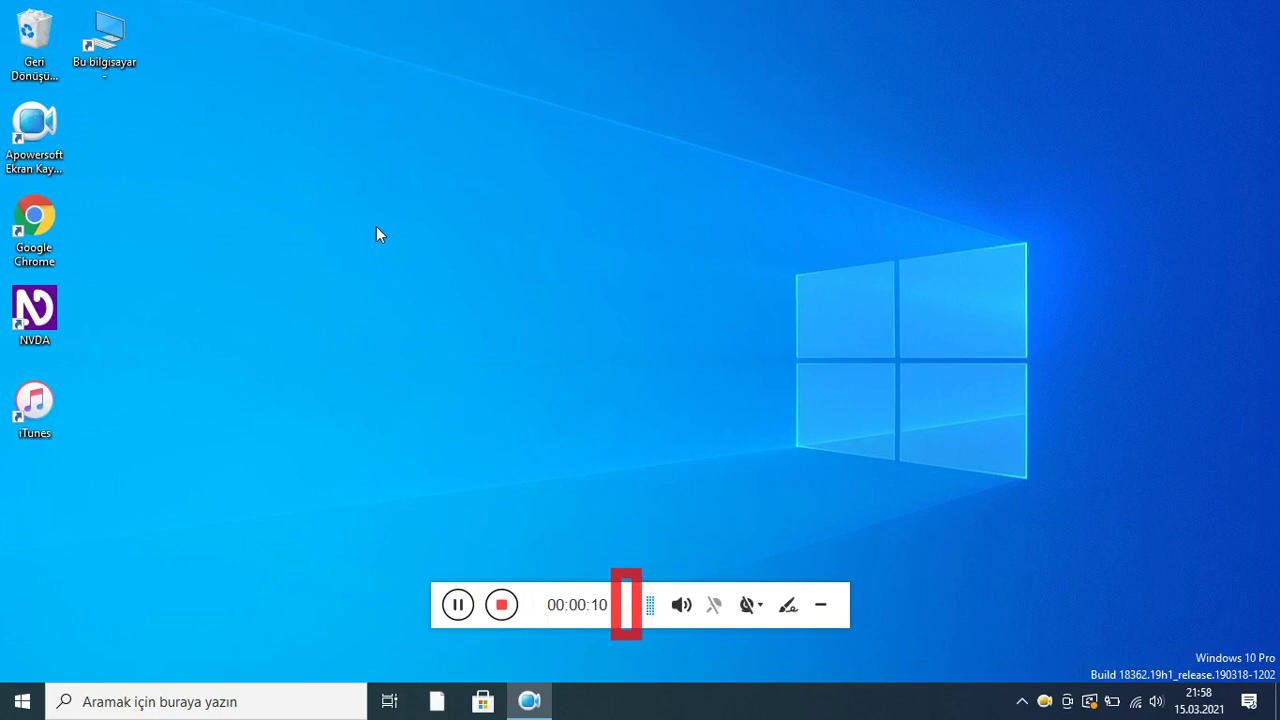
- Open the Weather Plus Ayarları options within NVDA's preferences (Tercihler)
{"action": "key", "text": "insert+n"}
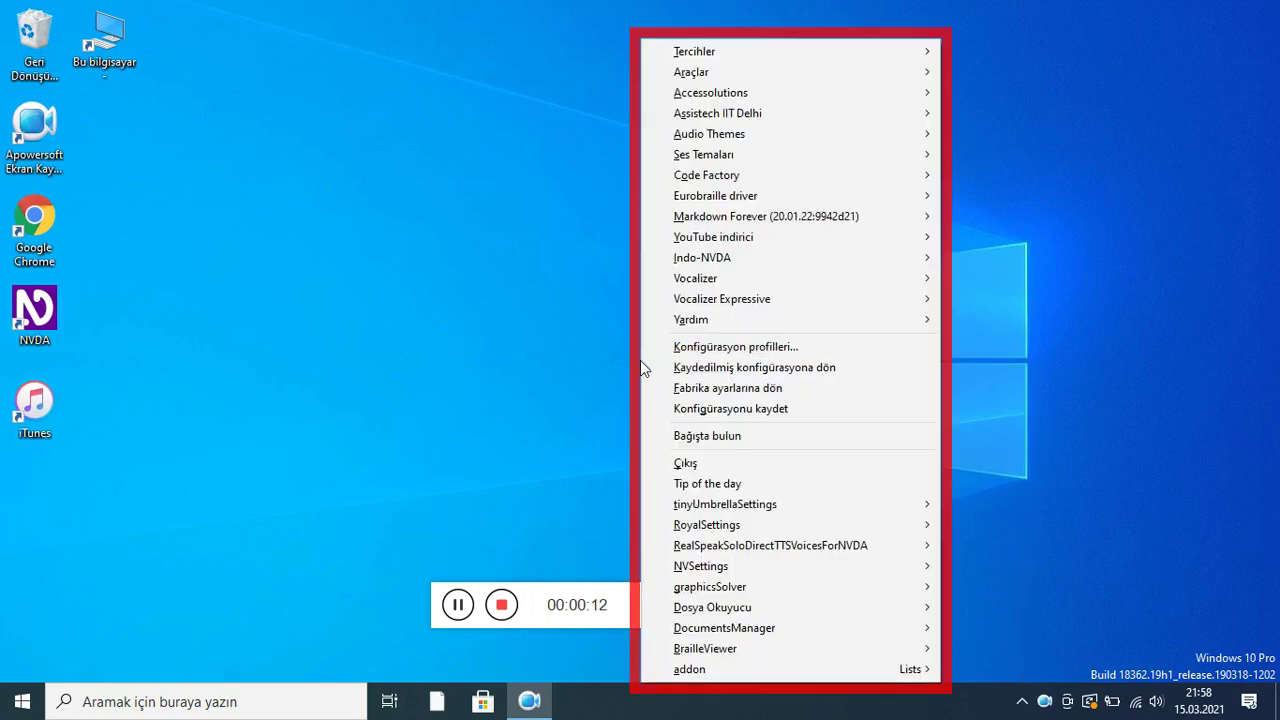
{"action": "key", "text": "Down"}
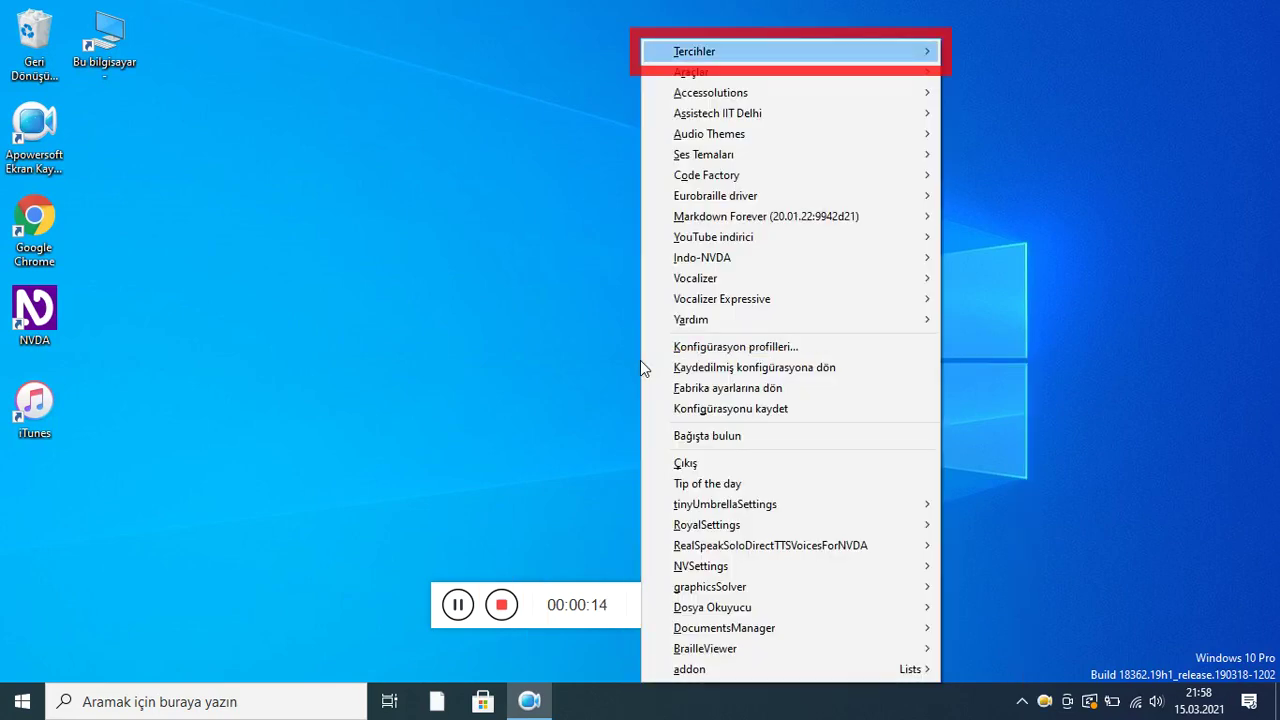
{"action": "key", "text": "Right"}
{"action": "key", "text": "Left"}
{"action": "key", "text": "Right"}
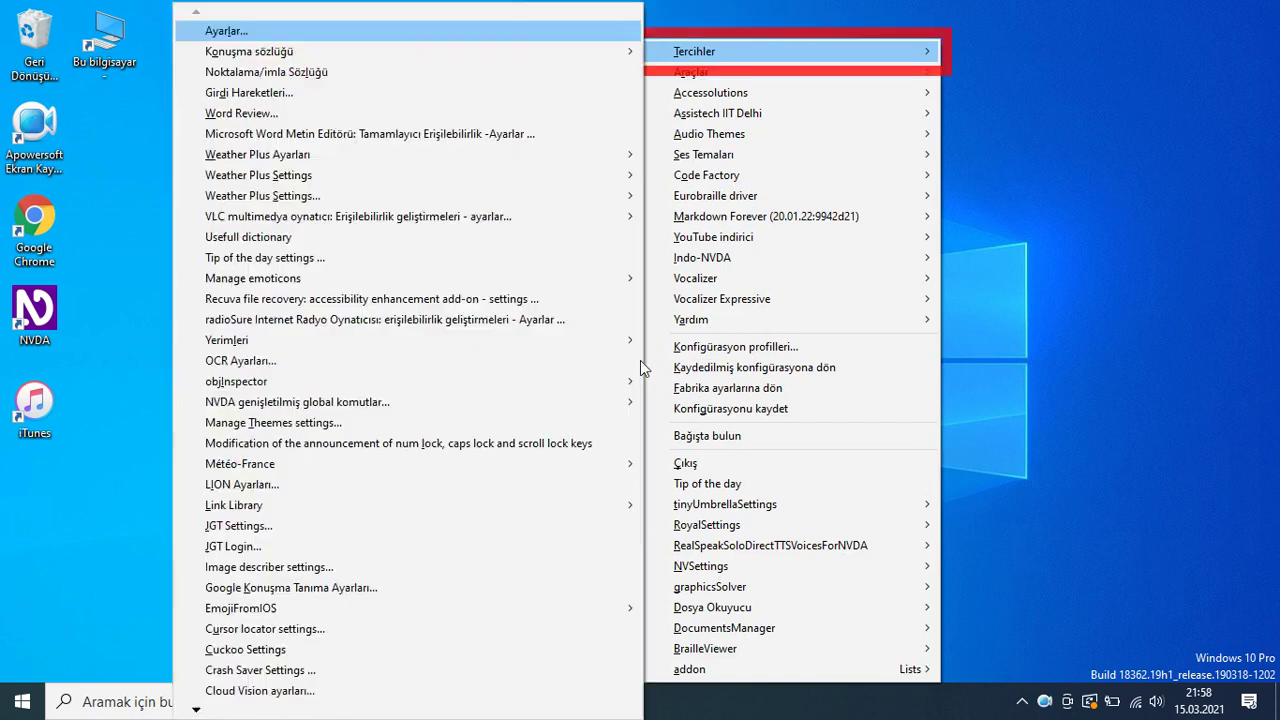
{"action": "key", "text": "Down"}
{"action": "key", "text": "Down"}
{"action": "key", "text": "Down"}
{"action": "key", "text": "Down"}
{"action": "key", "text": "Down"}
{"action": "key", "text": "Down"}
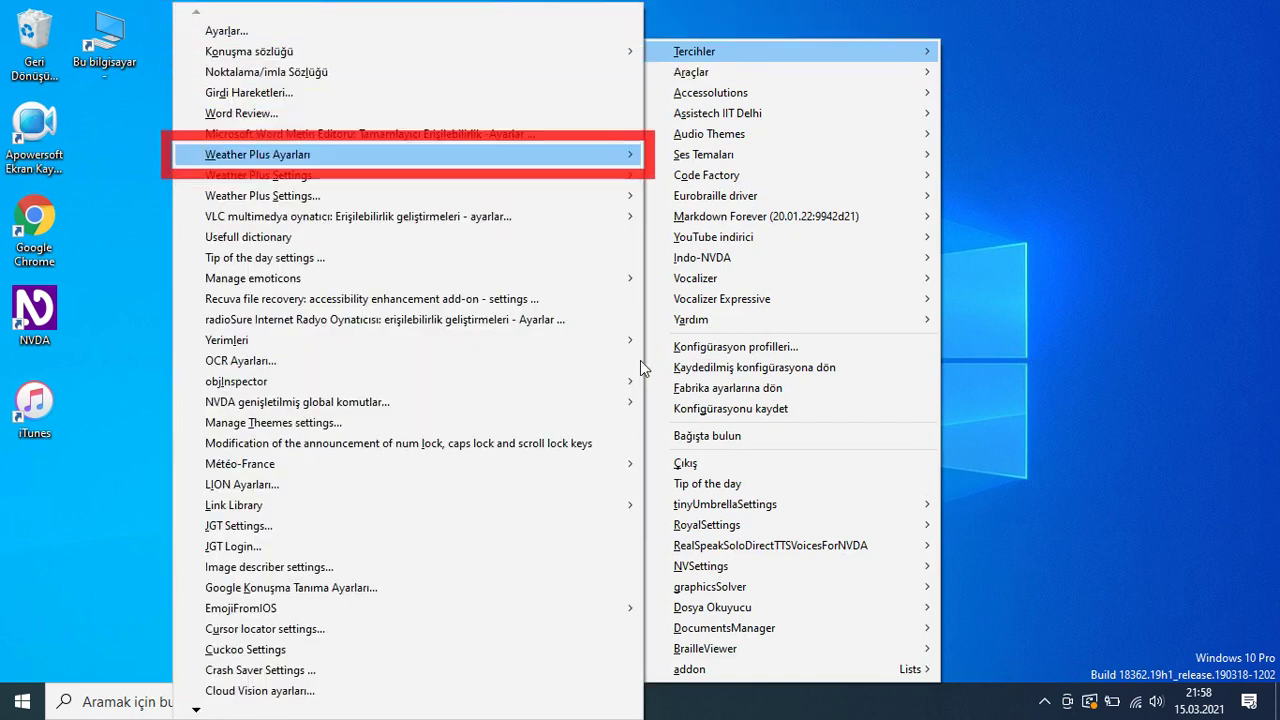
{"action": "key", "text": "Right"}
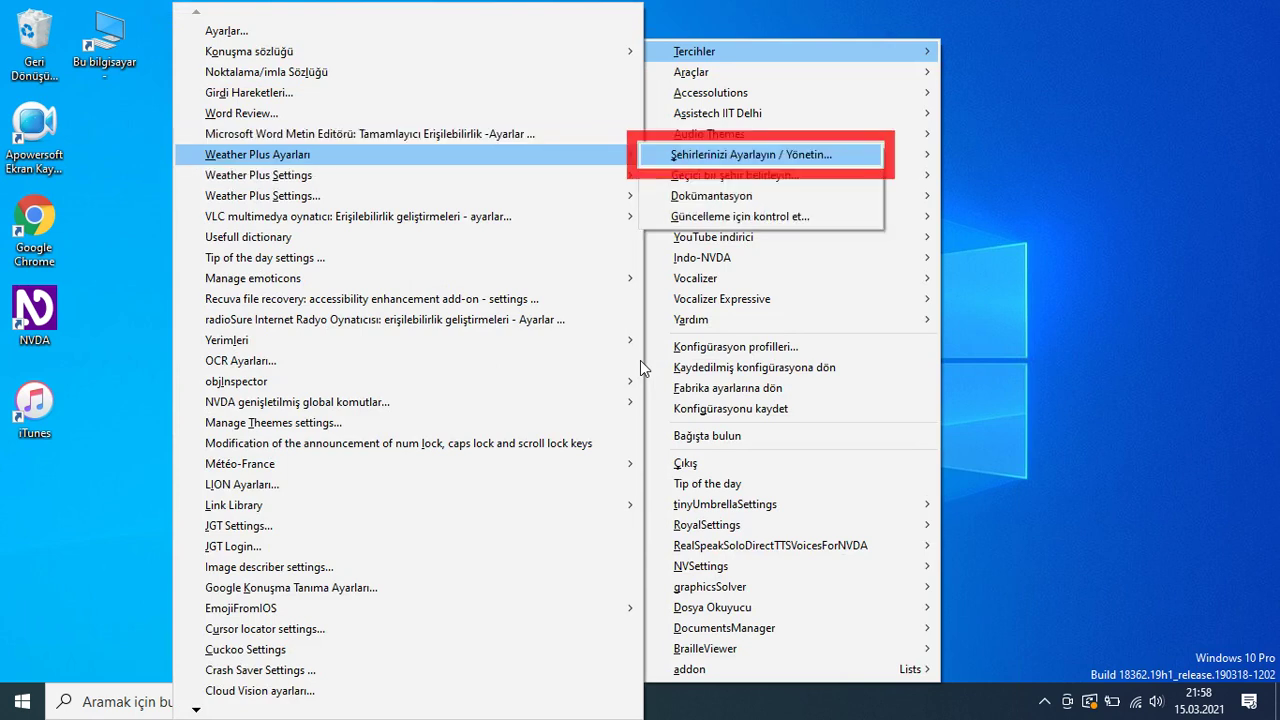
- Start the update check (Güncelleme için kontrol et) for the Weather Plus add-on
{"action": "key", "text": "Down"}
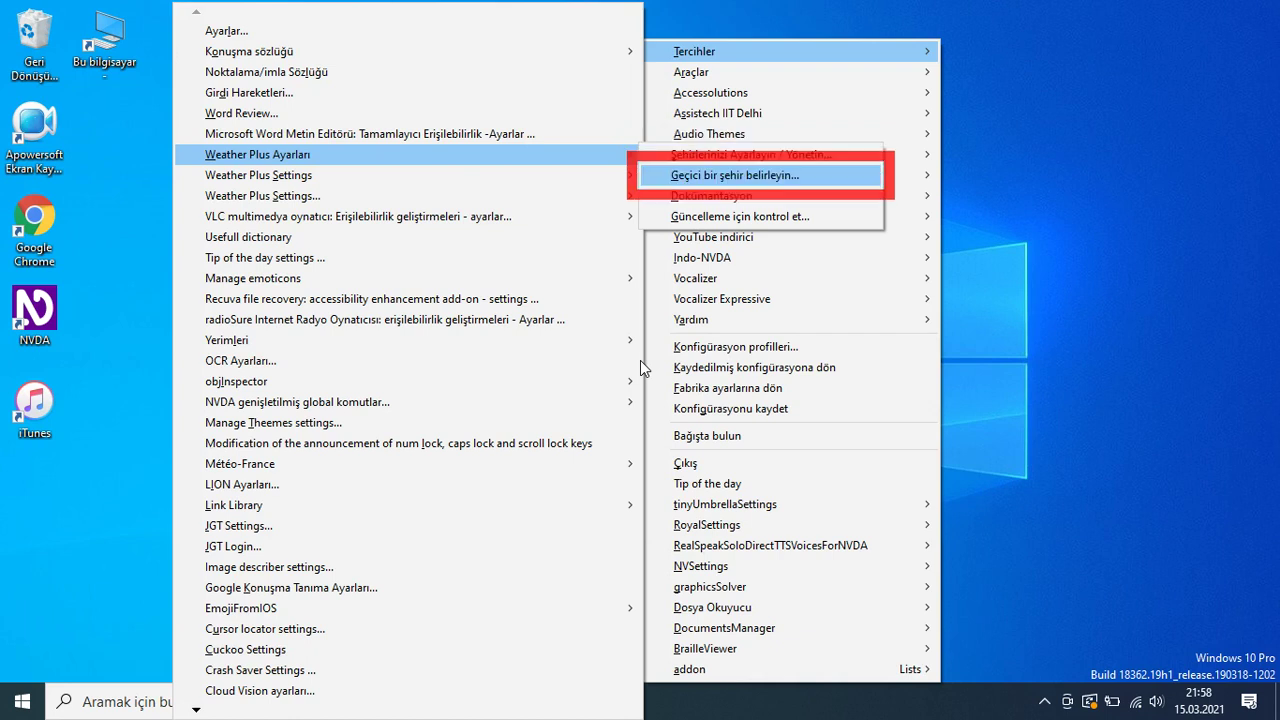
{"action": "key", "text": "Down"}
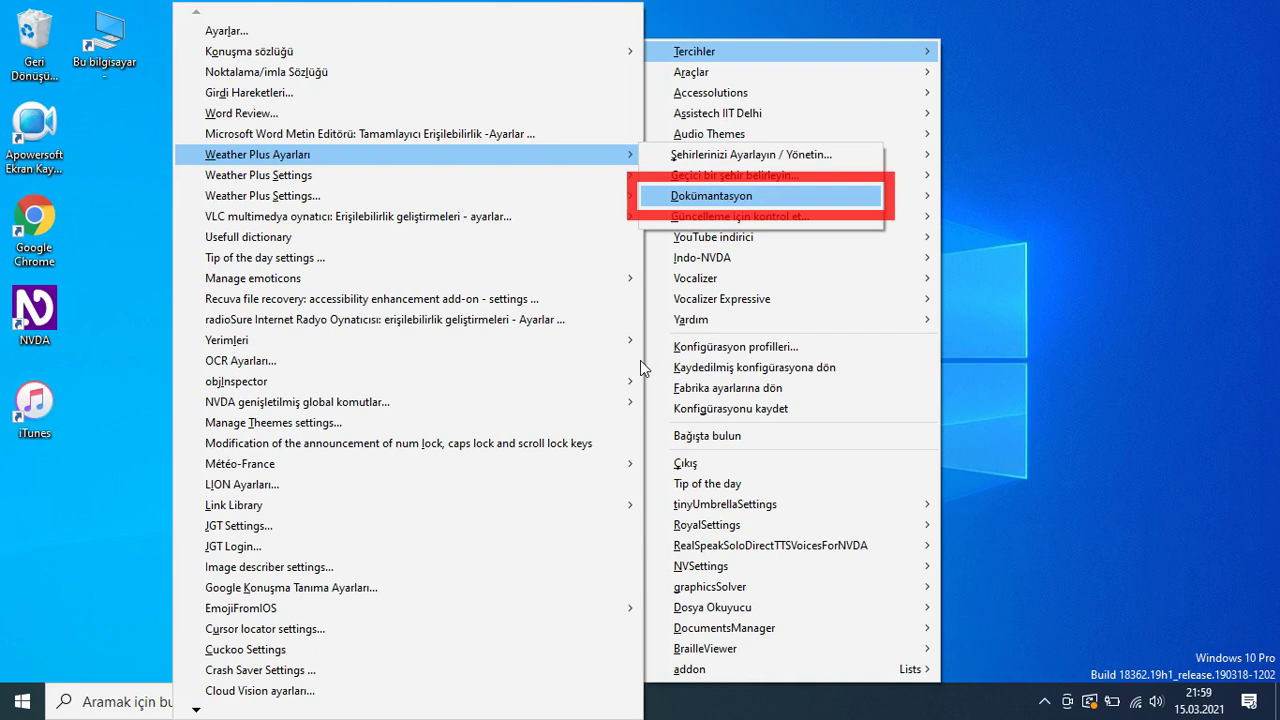
{"action": "key", "text": "Down"}
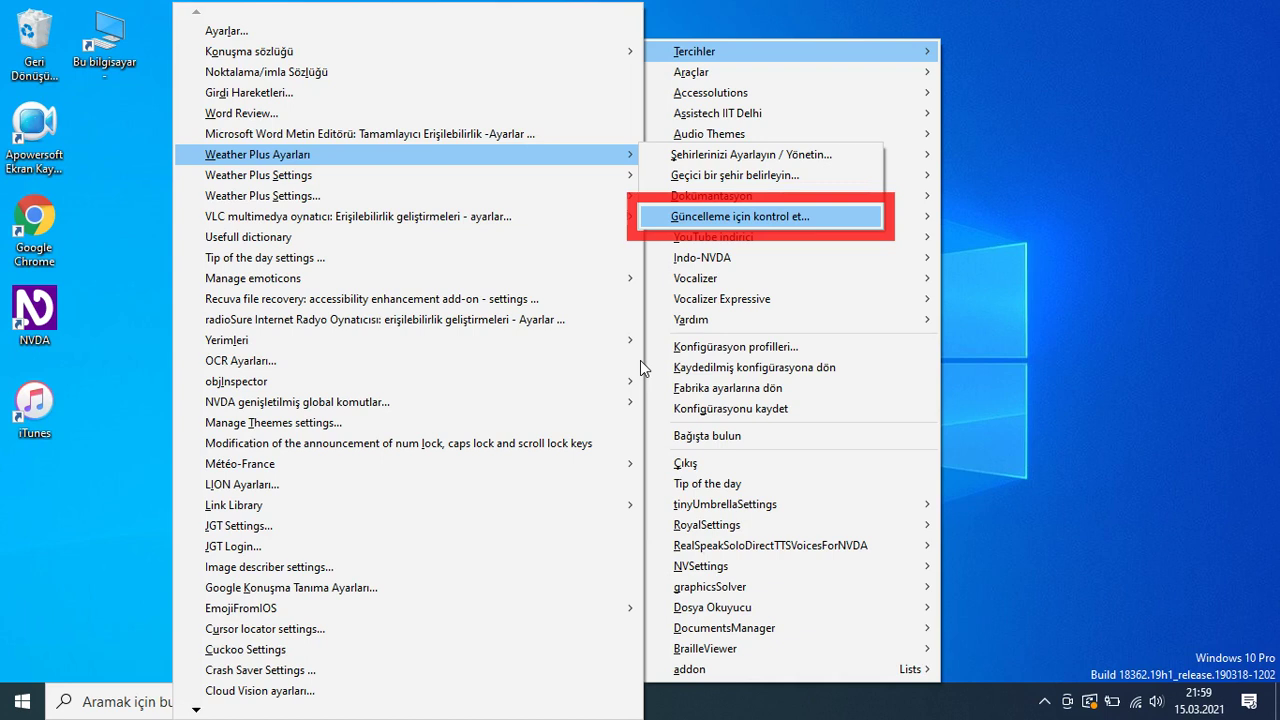
{"action": "key", "text": "Return"}
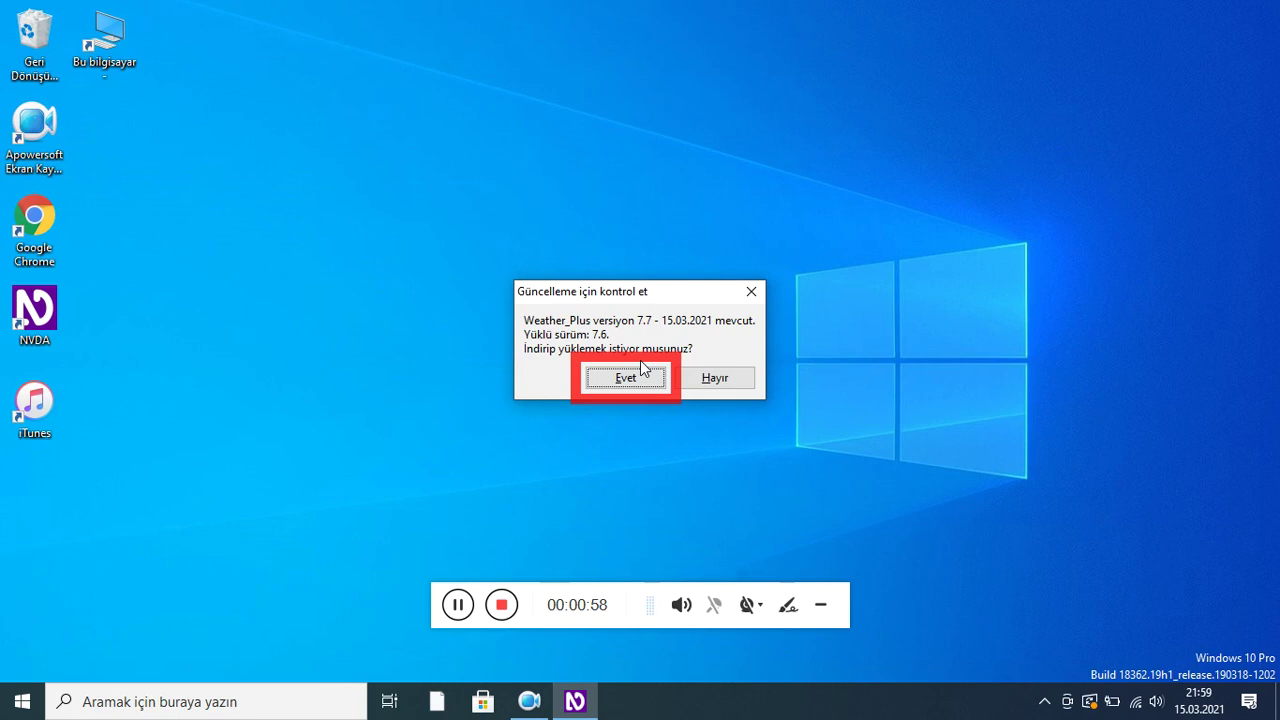
- Accept downloading and installing Weather_Plus version 7.7
{"action": "key", "text": "Tab"}
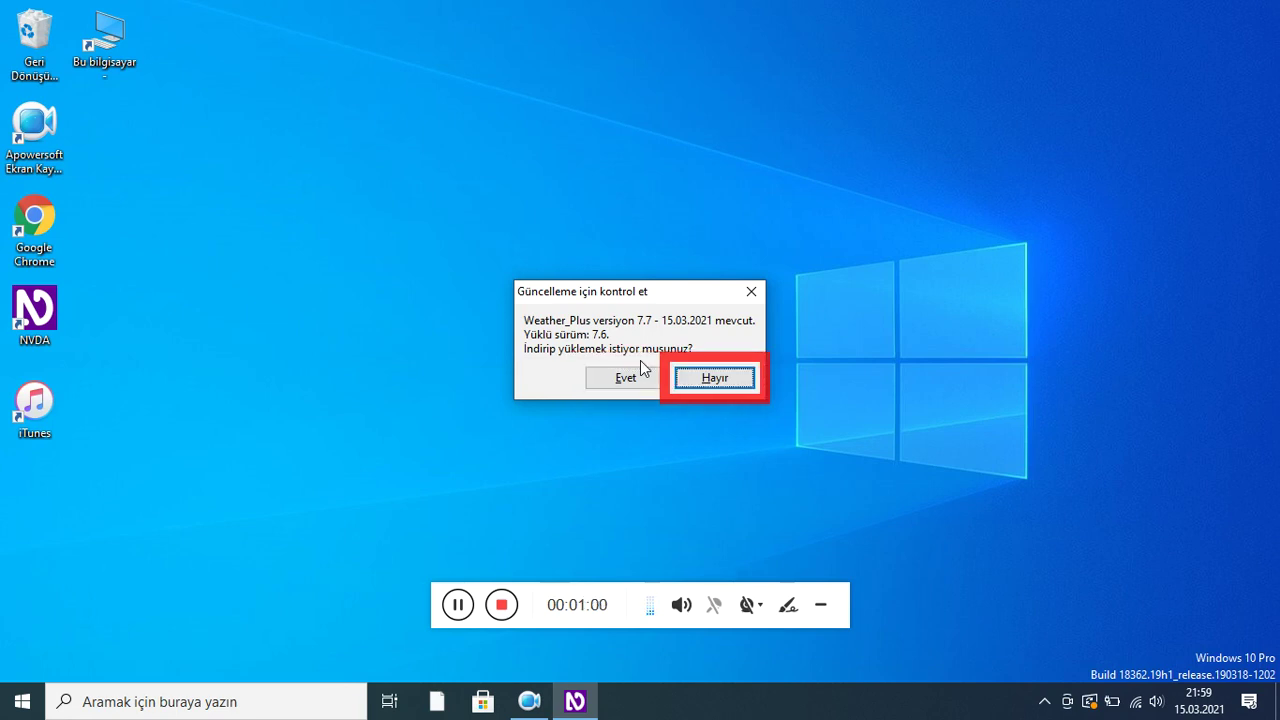
{"action": "key", "text": "Tab"}
{"action": "key", "text": "Return"}
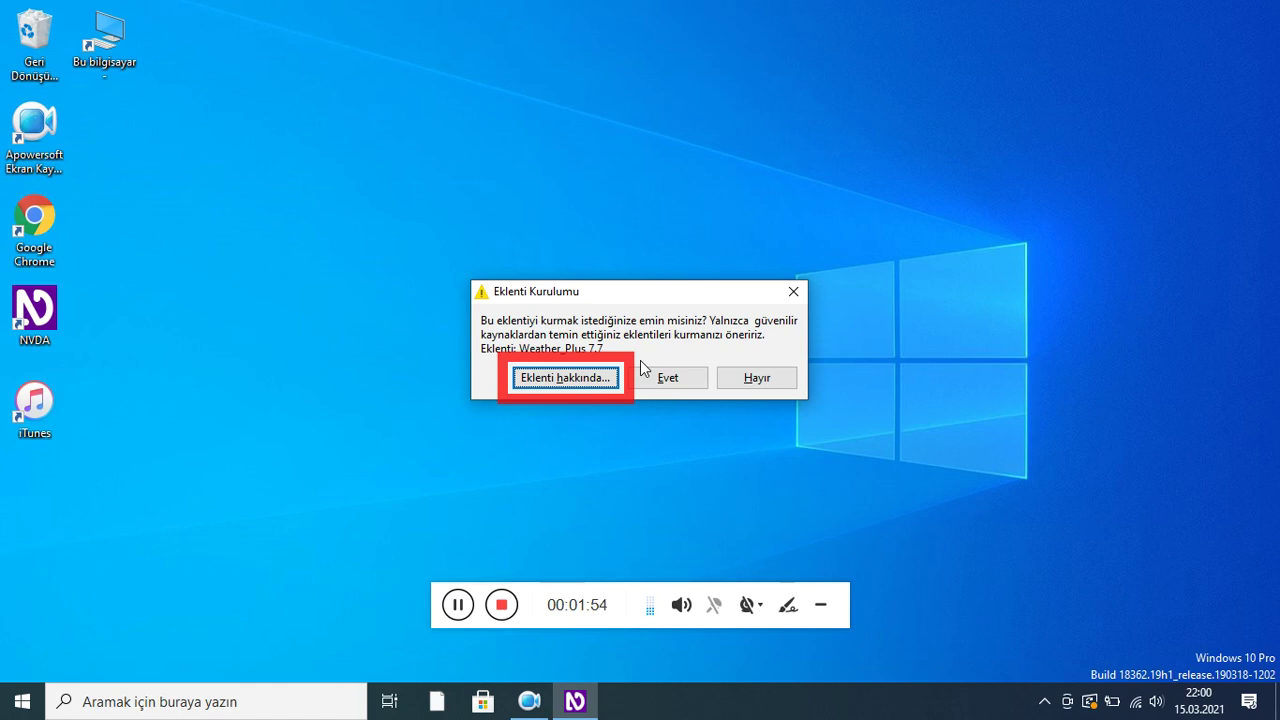
- Review the information about the Weather_Plus 7.7 add-on and approve its installation
{"action": "key", "text": "Return"}
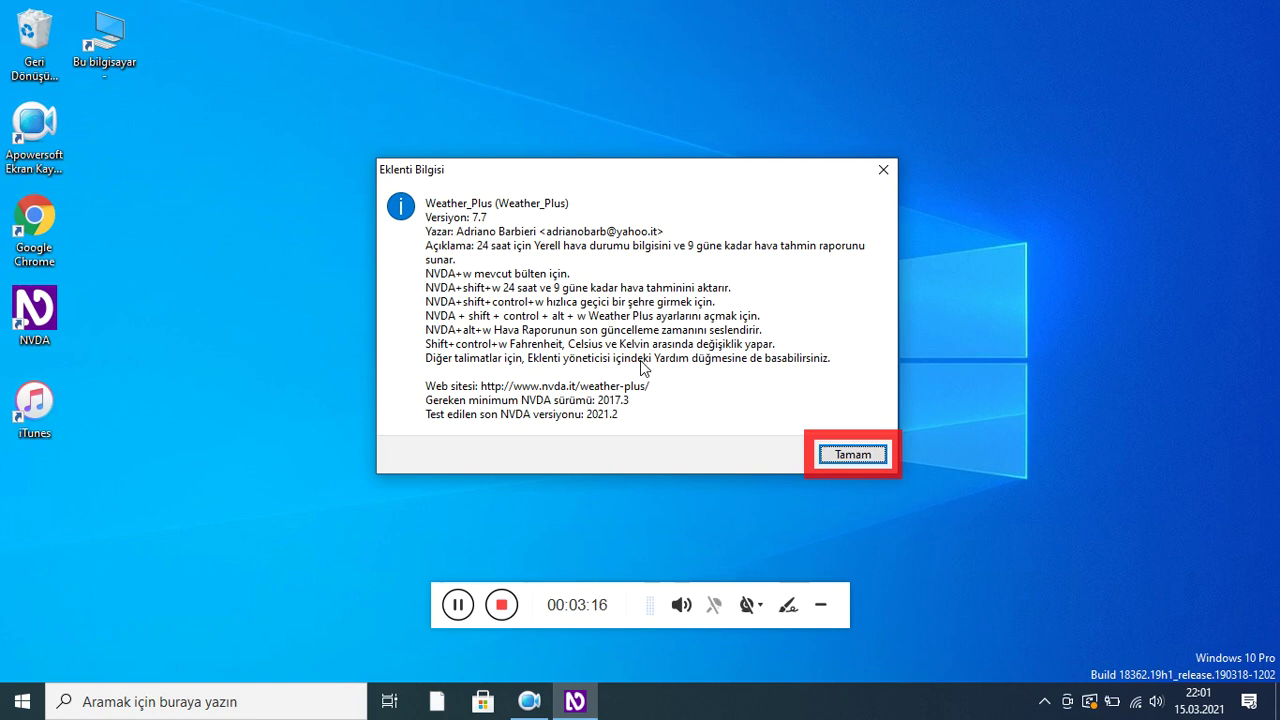
{"action": "key", "text": "Return"}
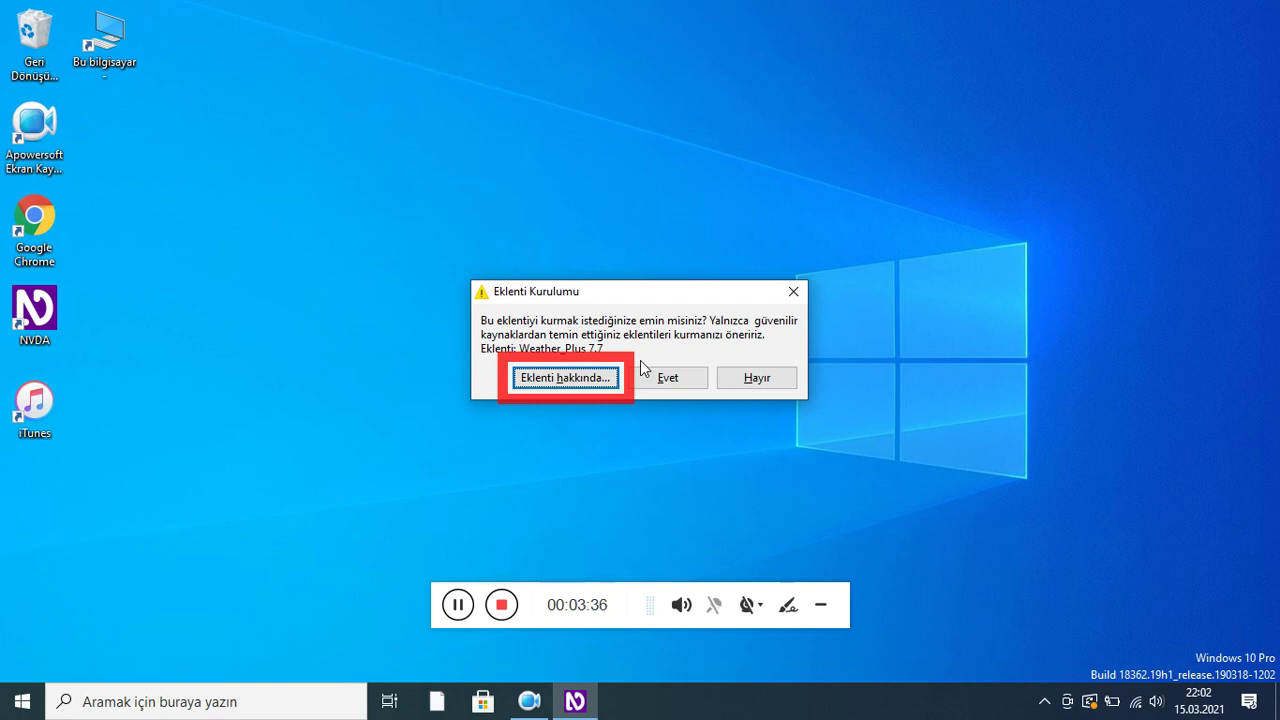
{"action": "key", "text": "shift+Tab"}
{"action": "key", "text": "shift+Tab"}
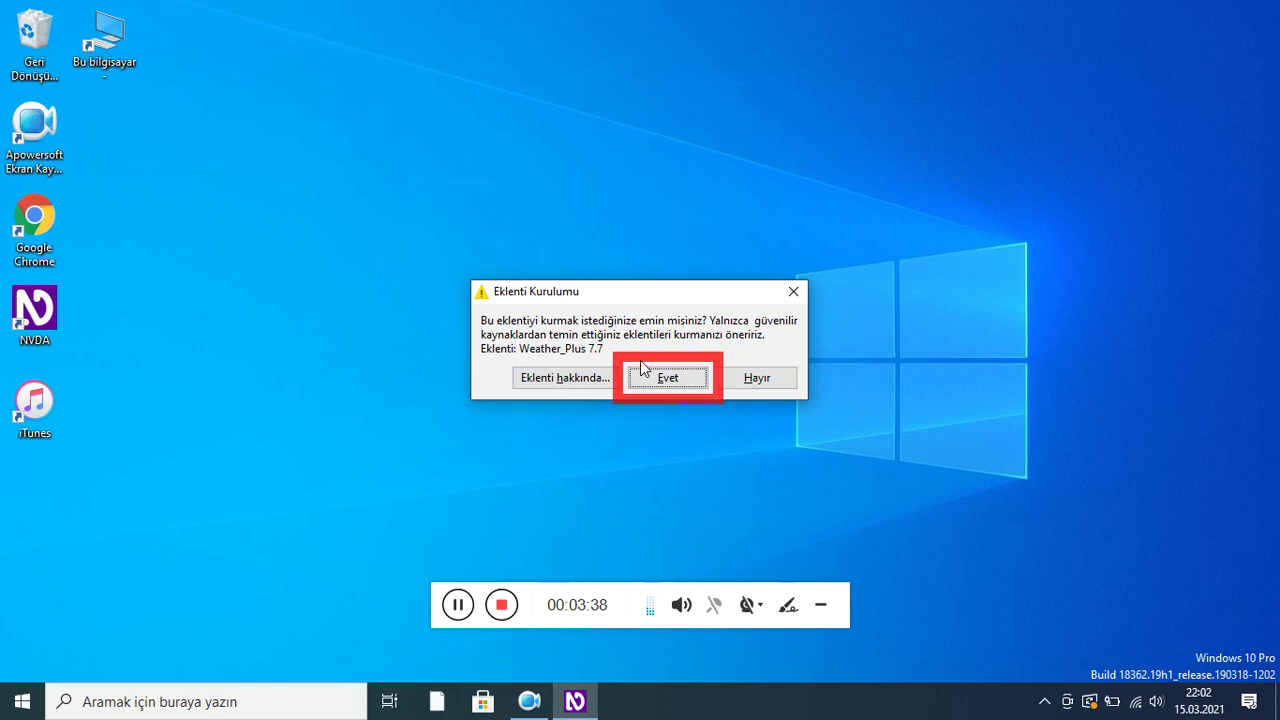
{"action": "key", "text": "Return"}
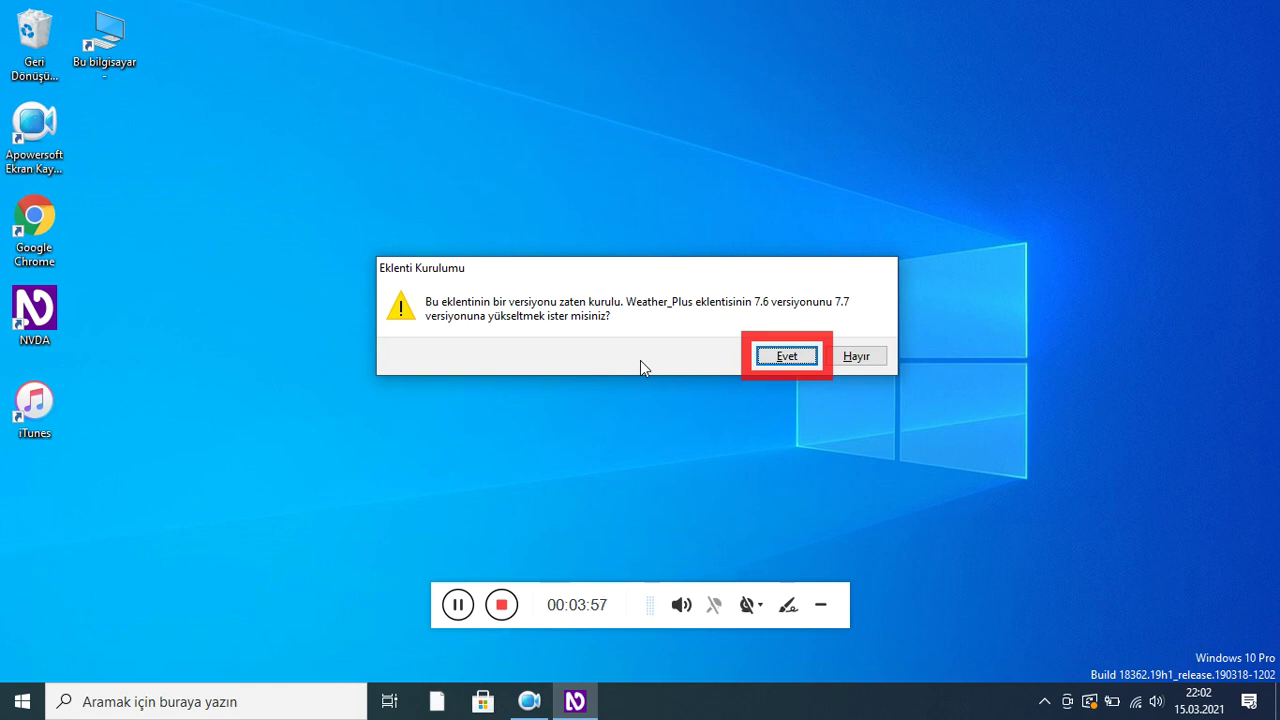
- Agree to upgrade the already installed Weather_Plus add-on to version 7.7
{"action": "key", "text": "Tab"}
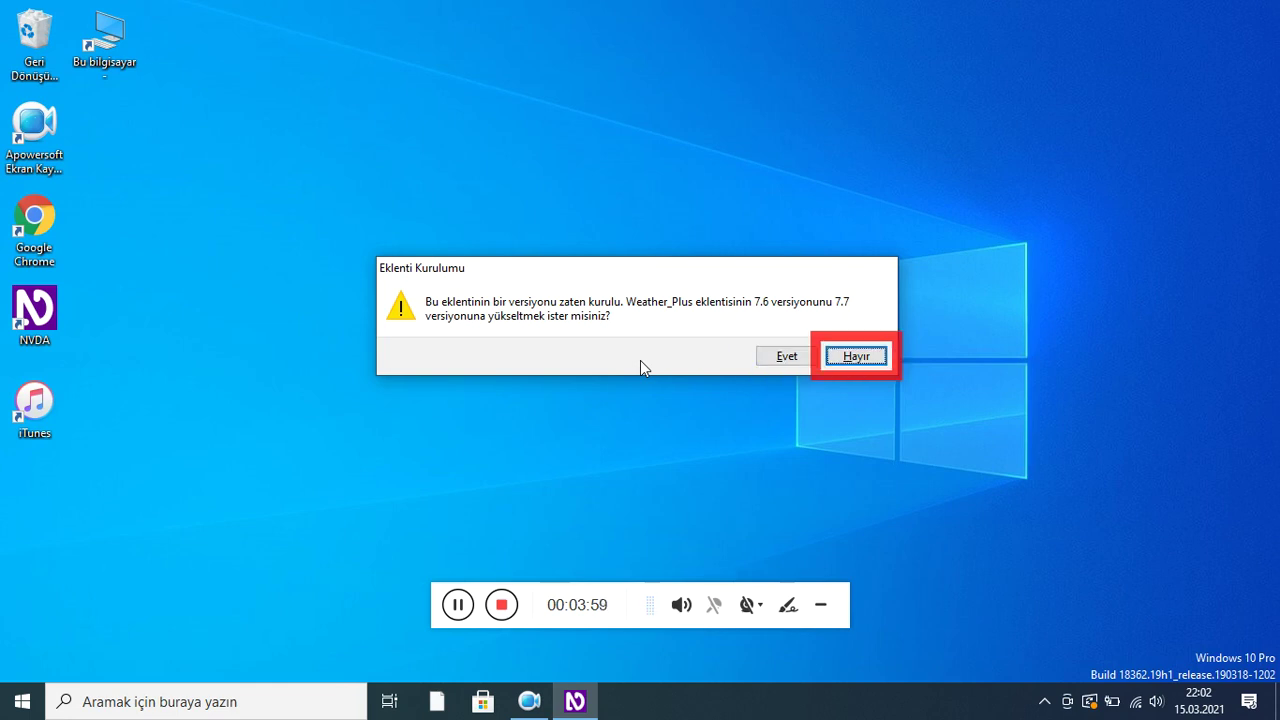
{"action": "key", "text": "Tab"}
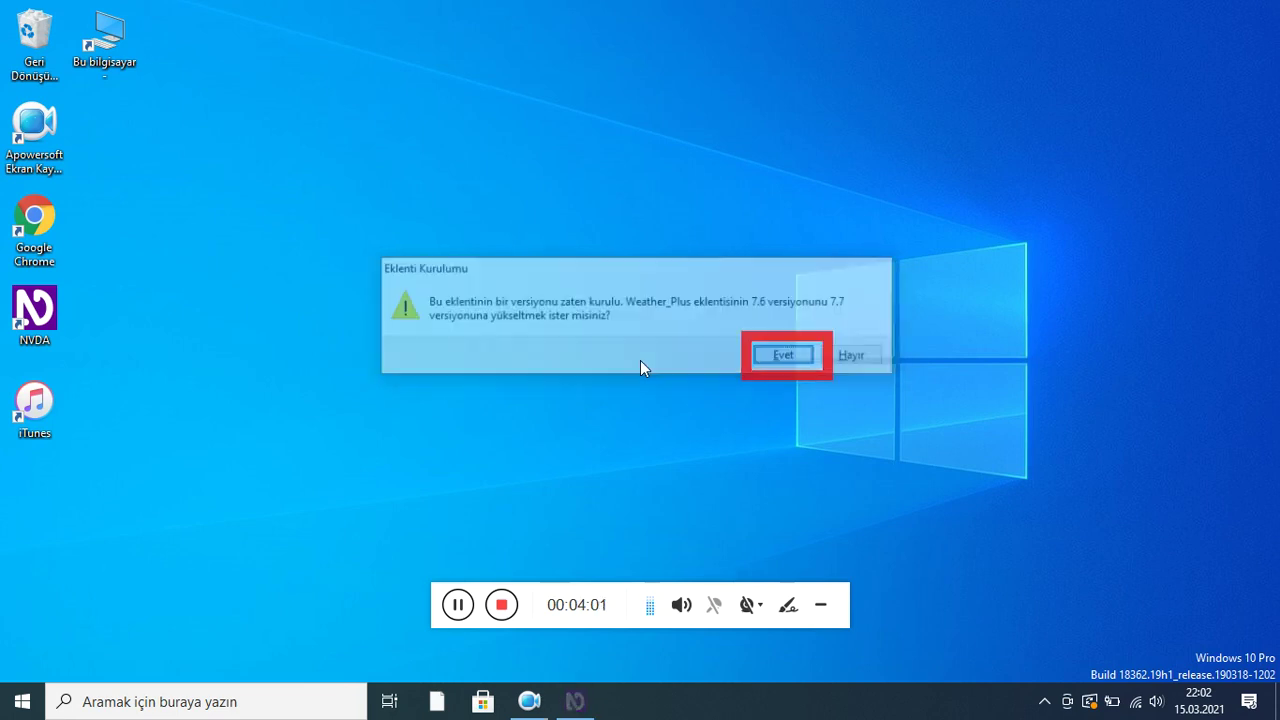
{"action": "key", "text": "Return"}
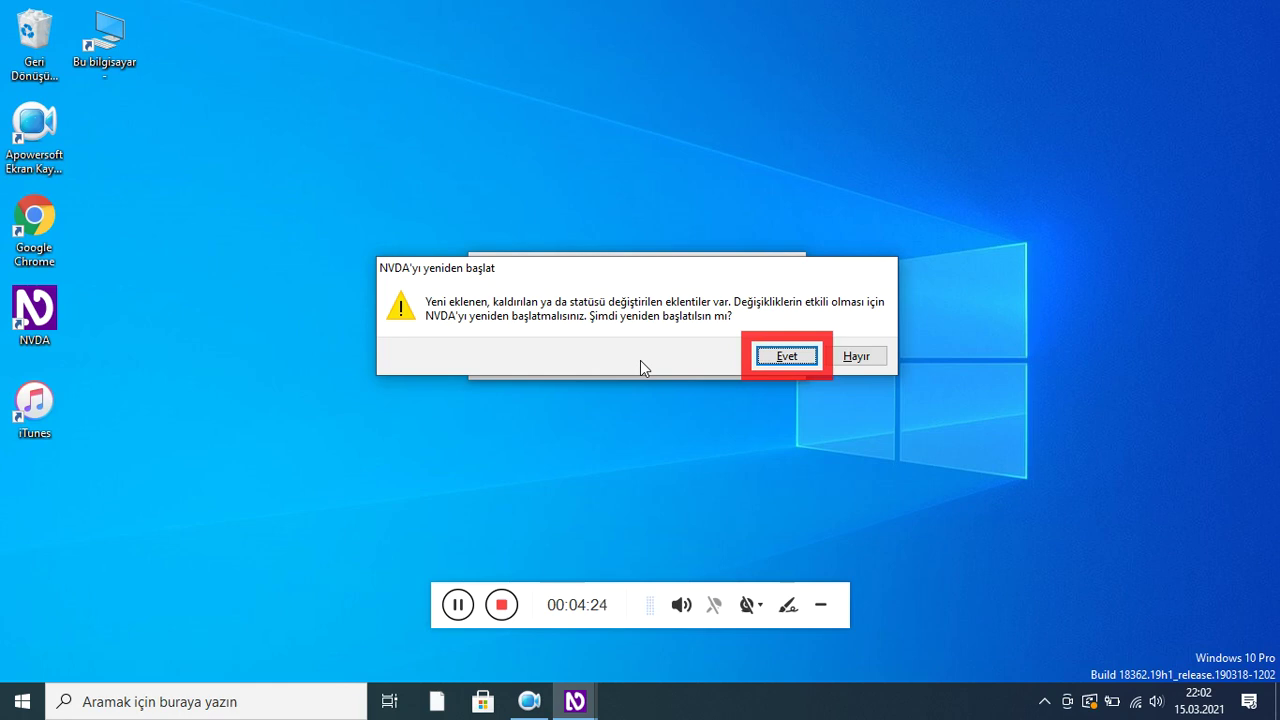
- Accept restarting NVDA immediately so the add-on changes take effect
{"action": "key", "text": "Tab"}
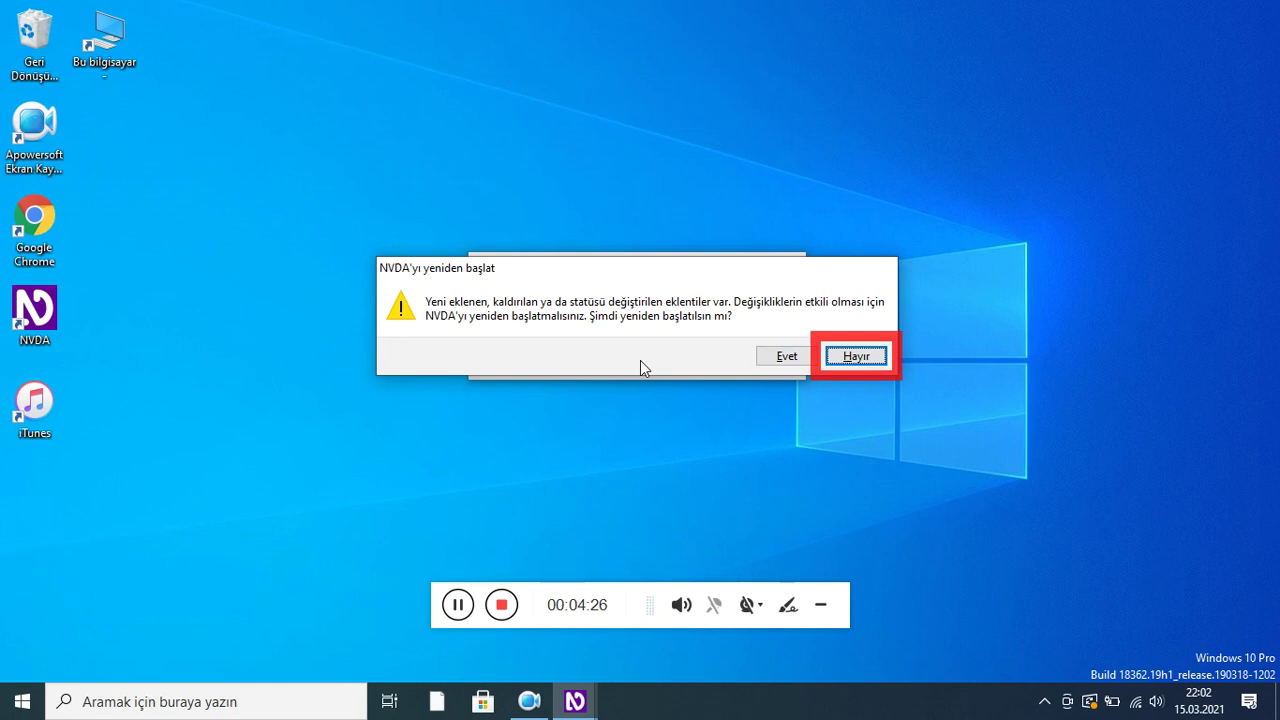
{"action": "key", "text": "Tab"}
{"action": "key", "text": "Return"}
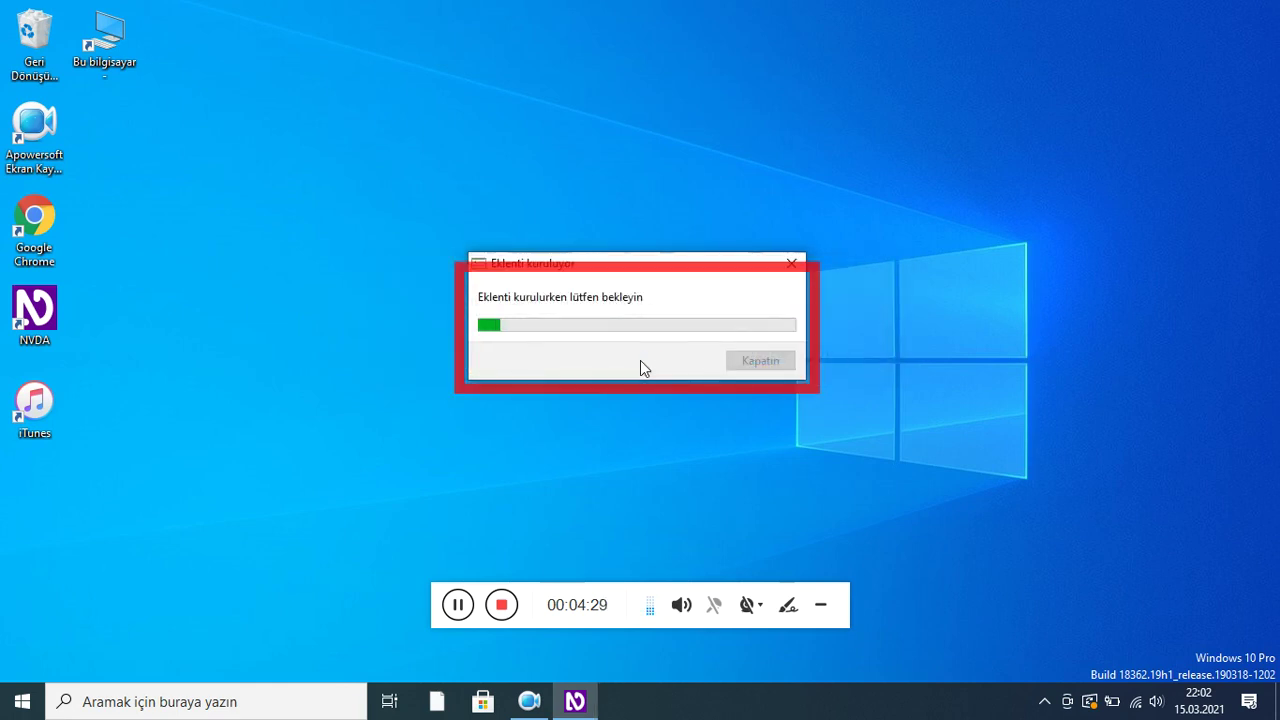